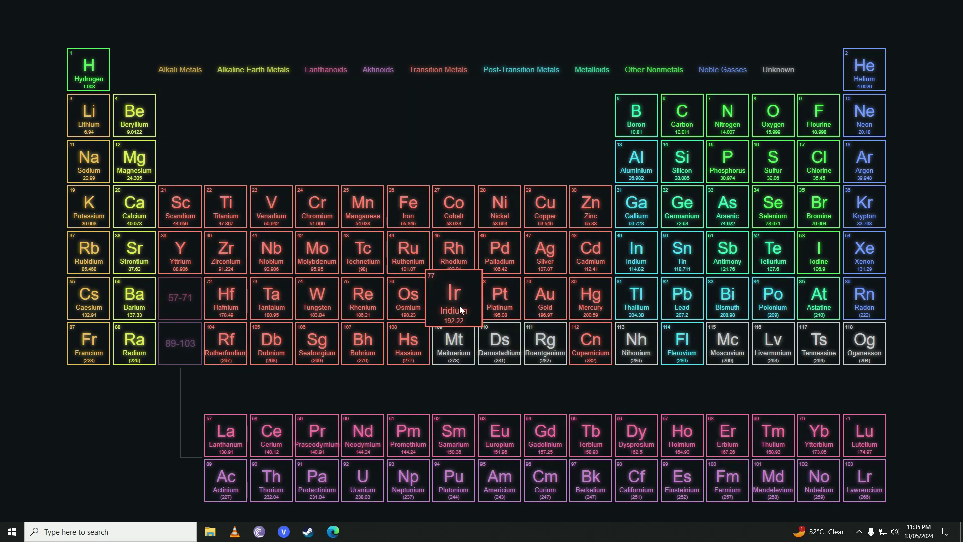
- Open Apps & features from a Start search for 'add or' and search it for minecraft
key(super)
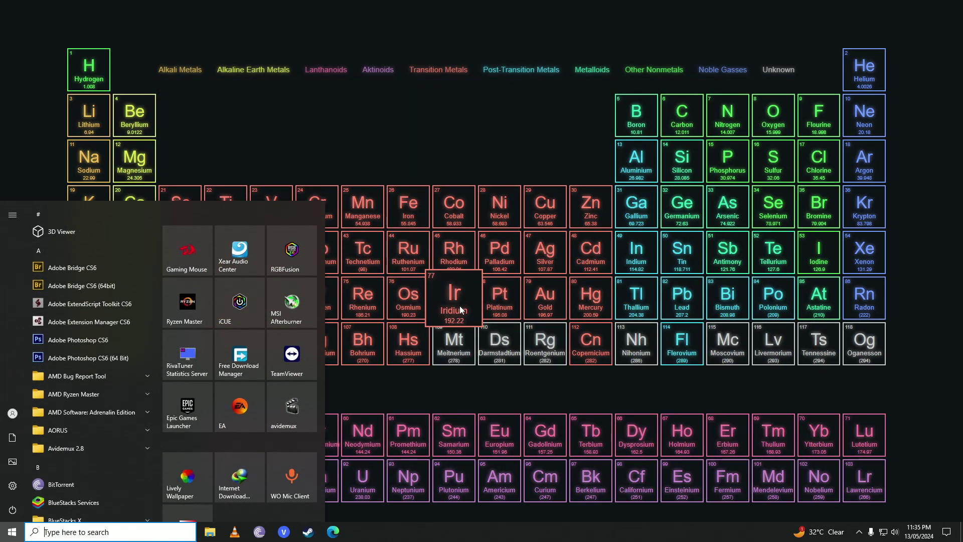
text(add or re)
key(Return)
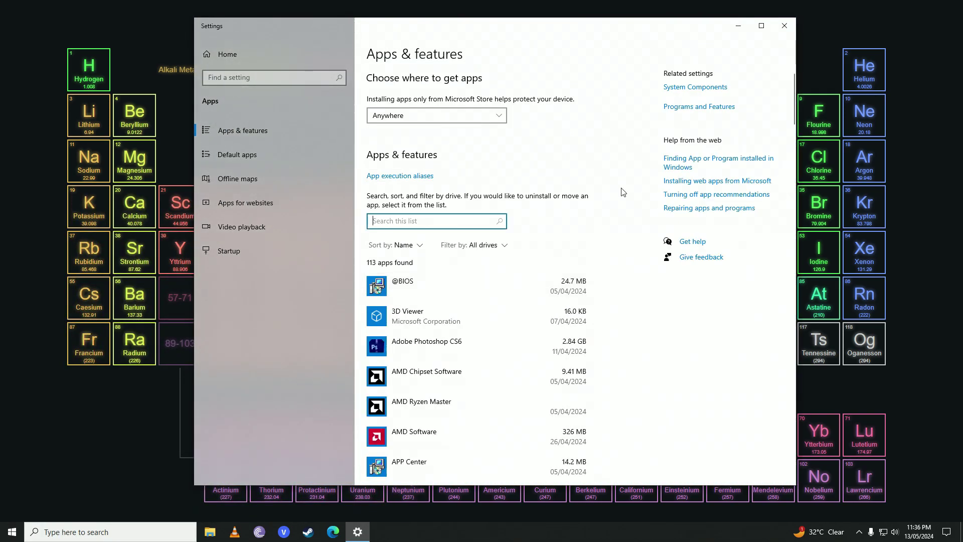
text(minecra)
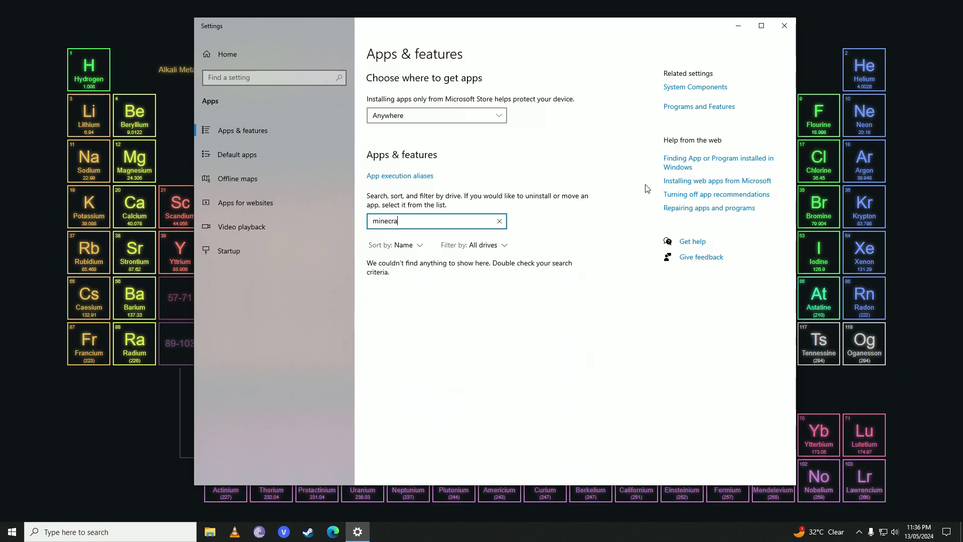
text(ft)
- Clear the app search to list all 113 apps and expand the 3D Viewer entry
click(500, 221)
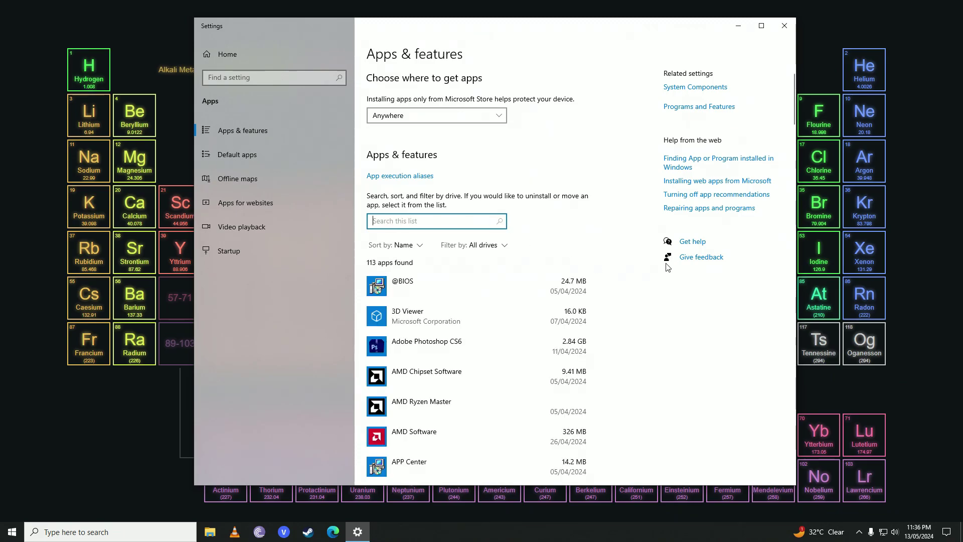
scroll(666, 338, down, 2)
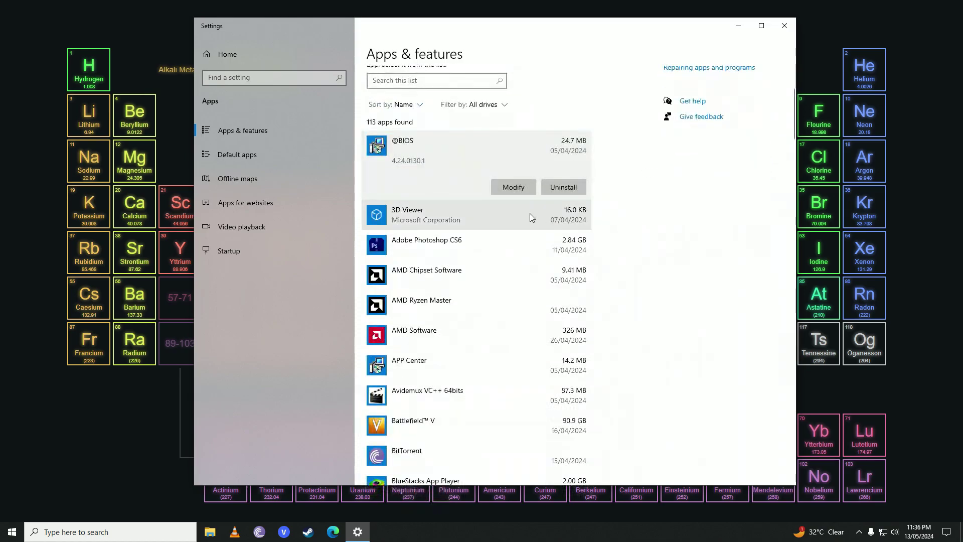
click(414, 214)
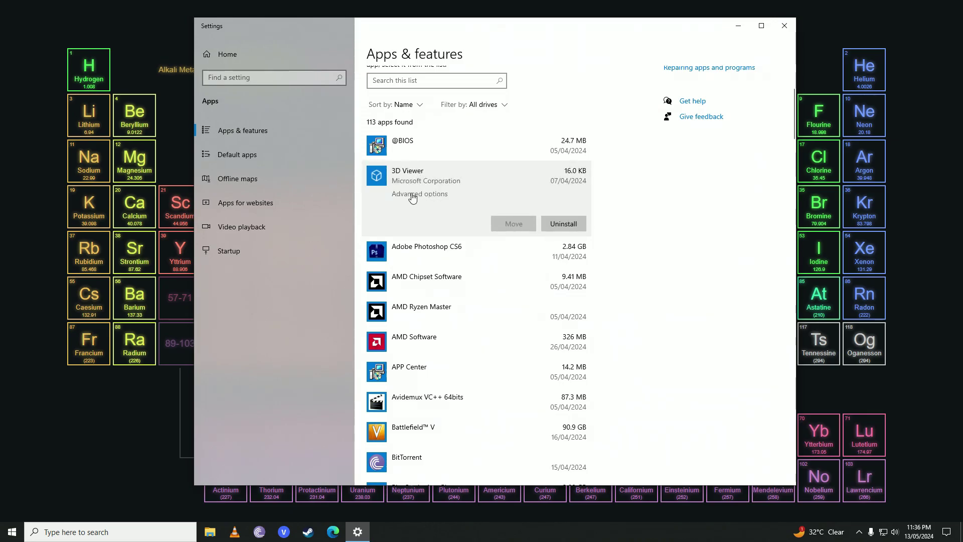
- Open 3D Viewer's Advanced options and run Repair until the checkmark appears
click(440, 198)
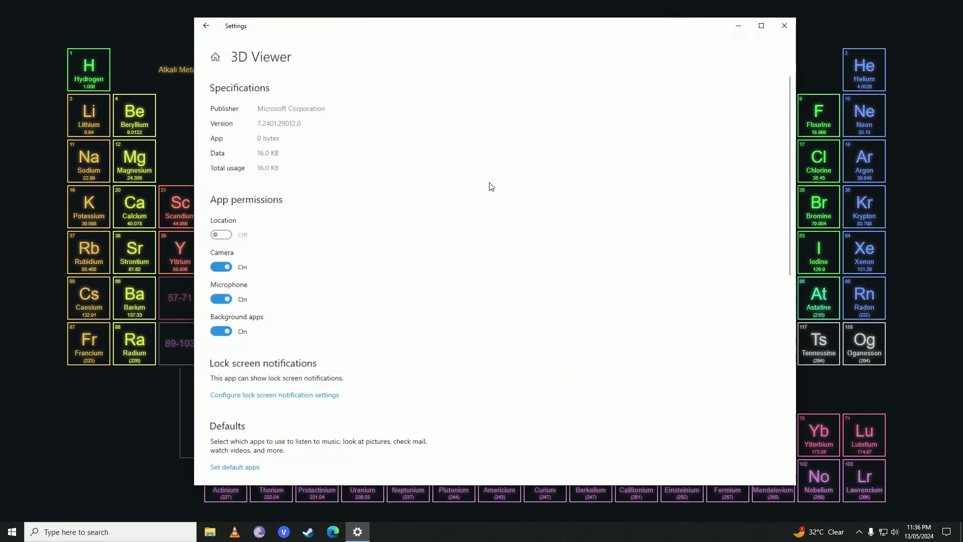
scroll(414, 350, down, 1)
scroll(415, 350, down, 1)
scroll(414, 348, down, 2)
scroll(414, 346, down, 1)
scroll(414, 345, down, 1)
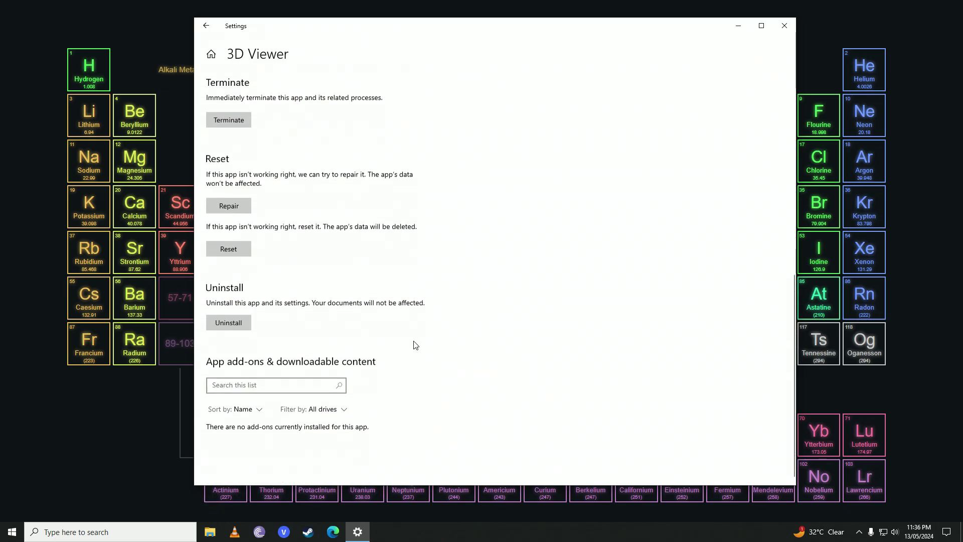
click(244, 209)
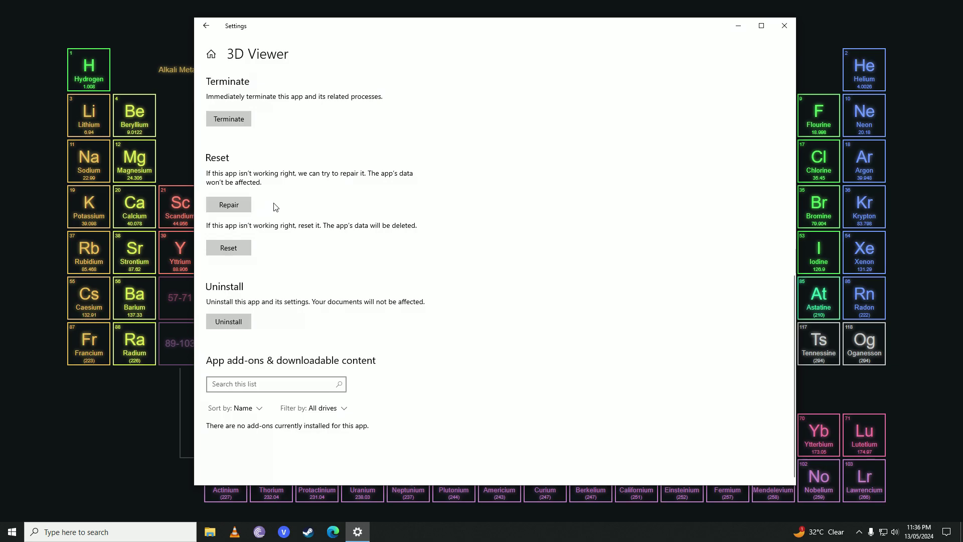
click(245, 207)
- Repair 3D Viewer a second time, then close the Settings window
click(246, 204)
click(782, 28)
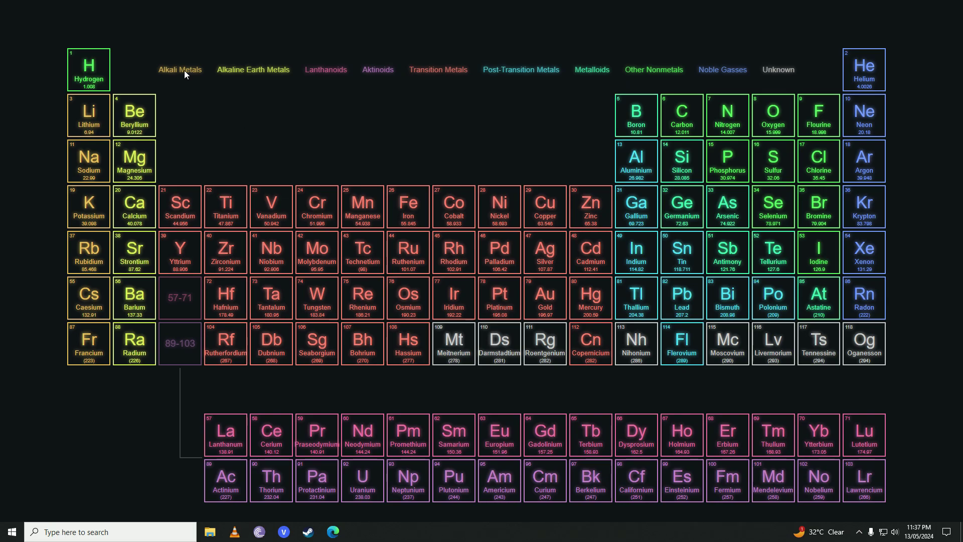
- Highlight Alkaline Earth Metals, Unknown, then Noble Gasses on the periodic table wallpaper
click(275, 69)
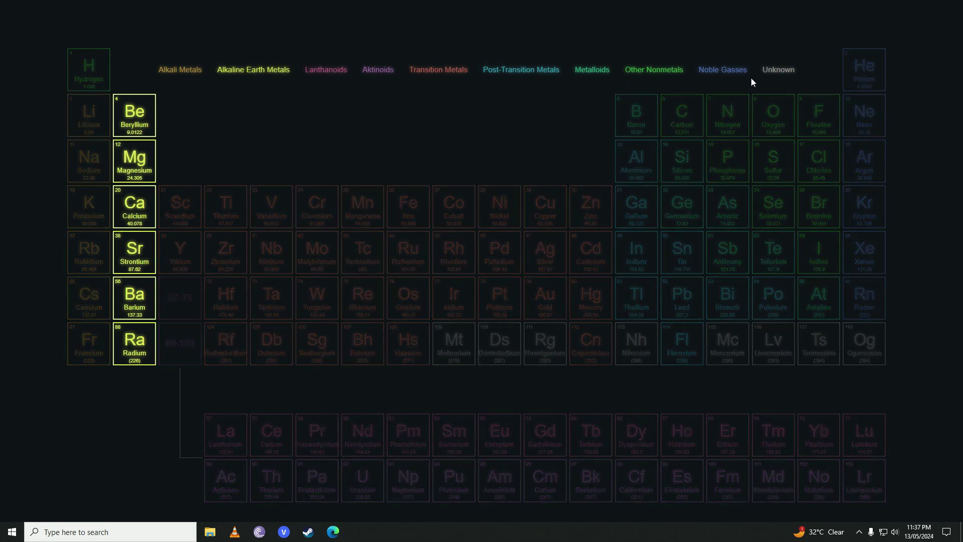
click(780, 70)
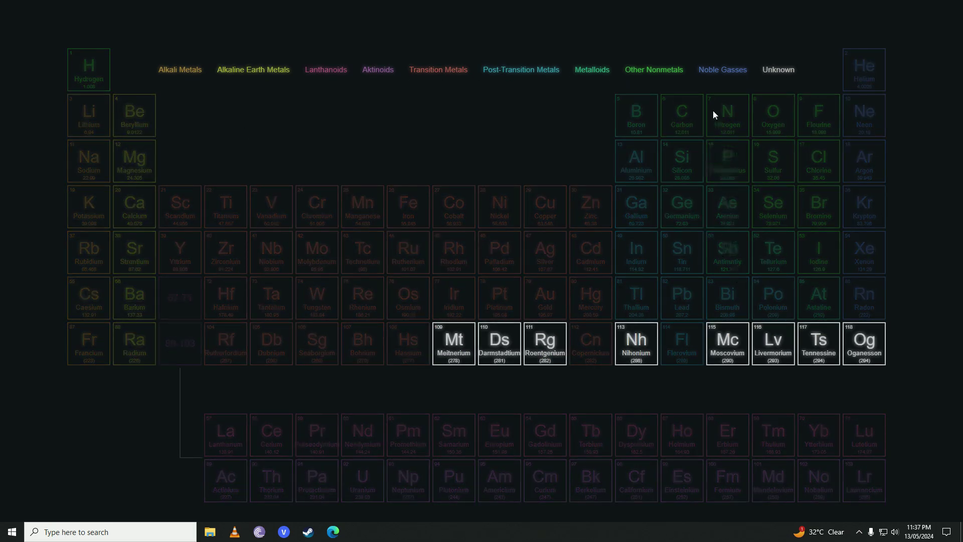
click(720, 70)
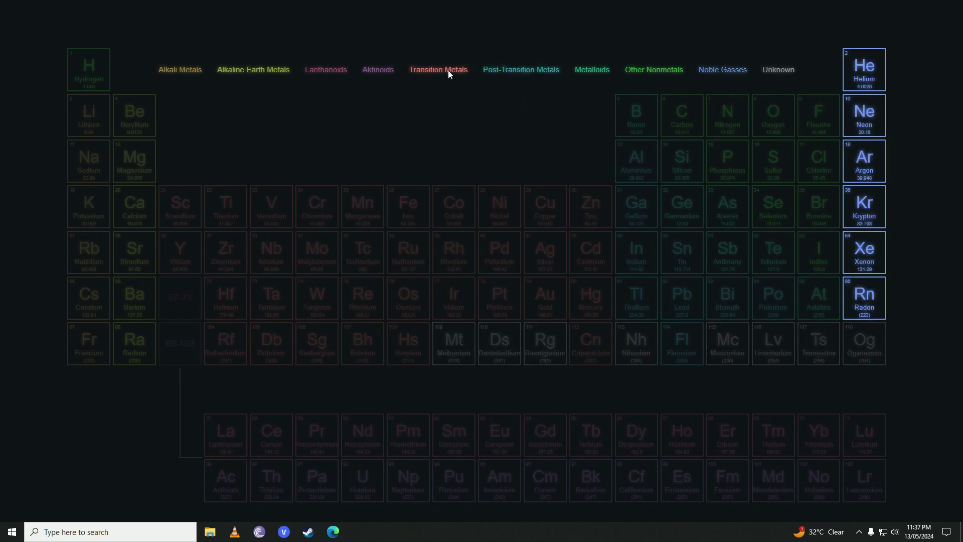